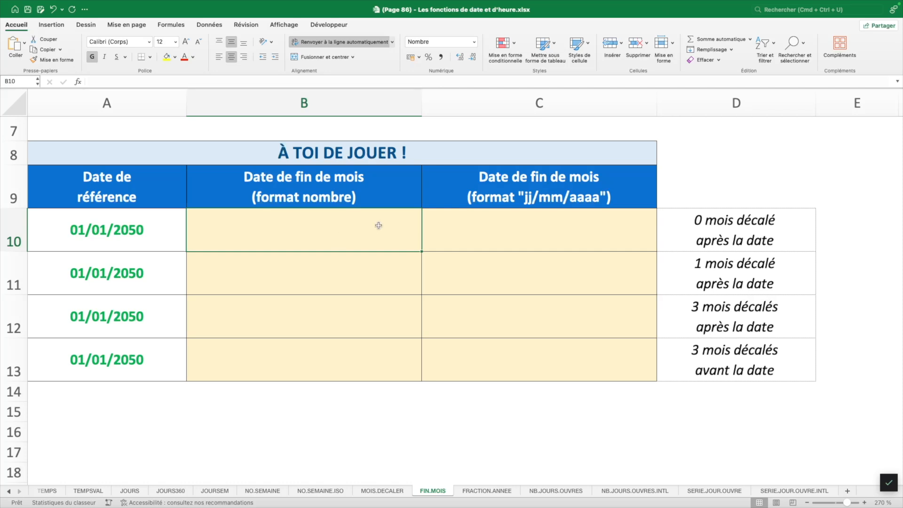
Enter the formula =FIN.MOIS(A10;0) in cell B10 to get the end-of-month date with no month offset.
{"action": "type", "text": "=FIN"}
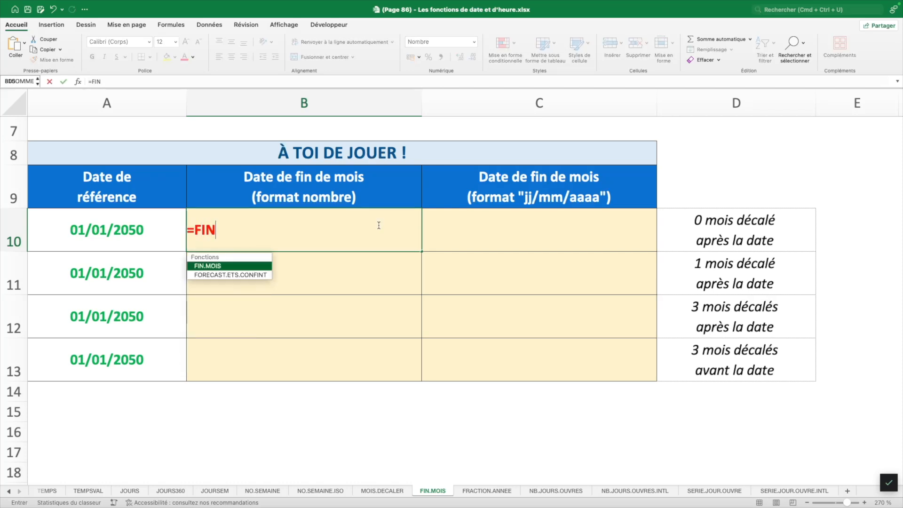
{"action": "type", "text": ".MOIS("}
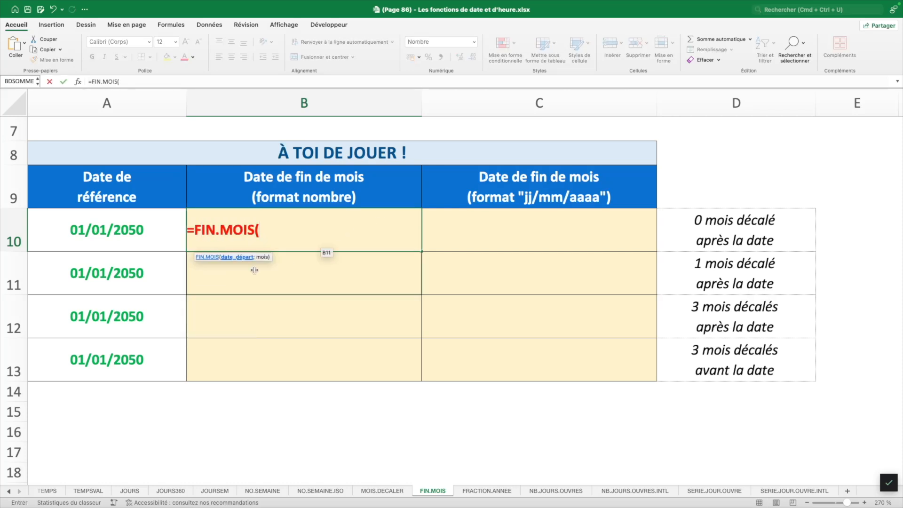
{"action": "left_click", "coordinate": [139, 216]}
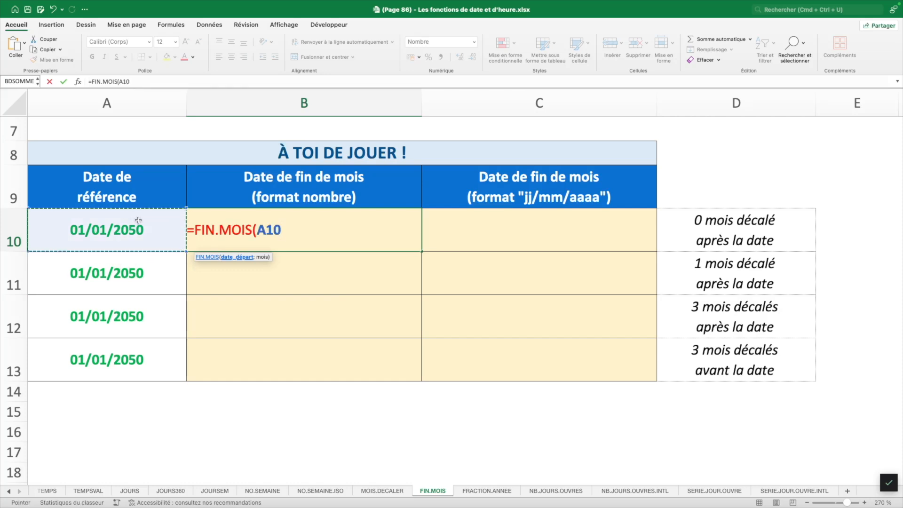
{"action": "type", "text": ";"}
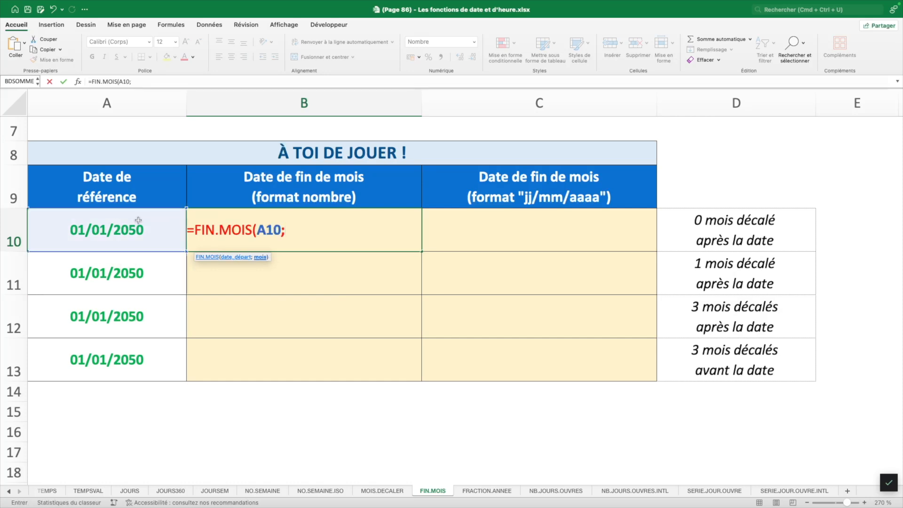
{"action": "type", "text": "0)"}
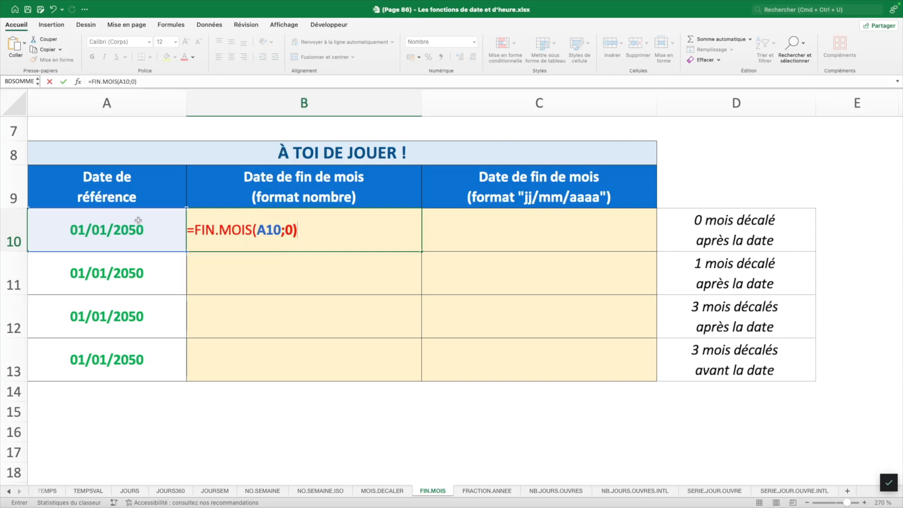
{"action": "key", "text": "Return"}
{"action": "key", "text": "Up"}
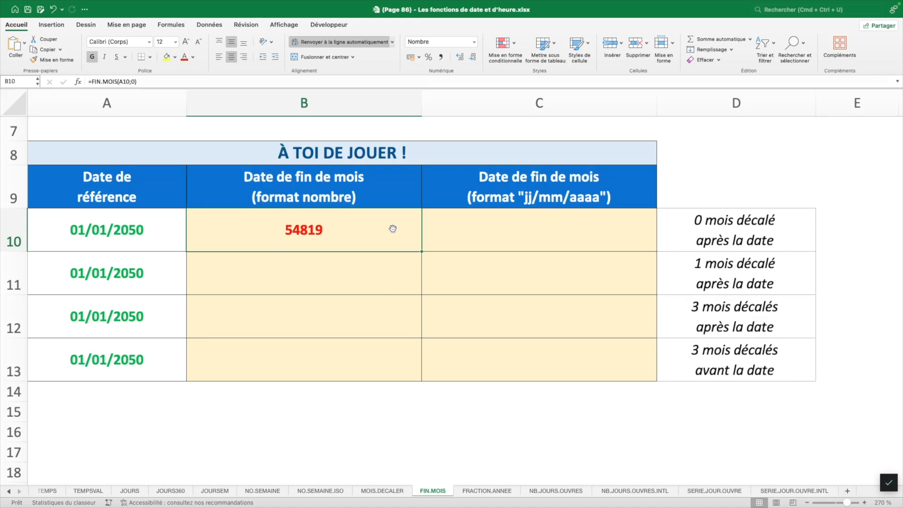
Apply the short date format (Date courte) to the result in cell B10.
{"action": "left_click", "coordinate": [474, 42]}
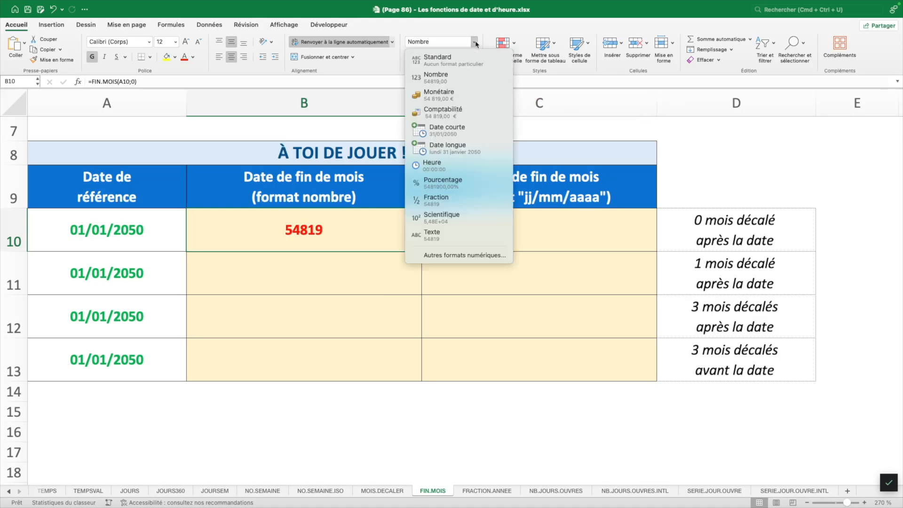
{"action": "left_click", "coordinate": [473, 134]}
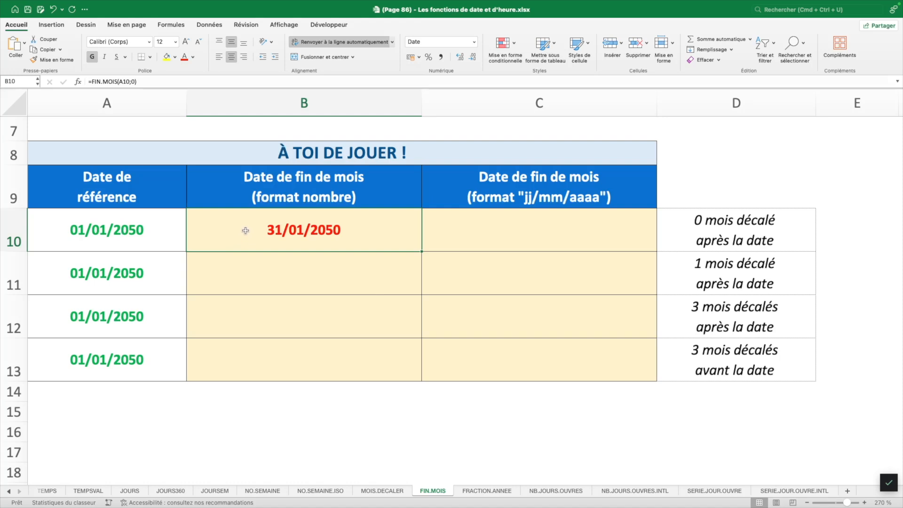
Lock only the column of the date reference in B10's formula, making it =FIN.MOIS($A10;0).
{"action": "left_click", "coordinate": [122, 82]}
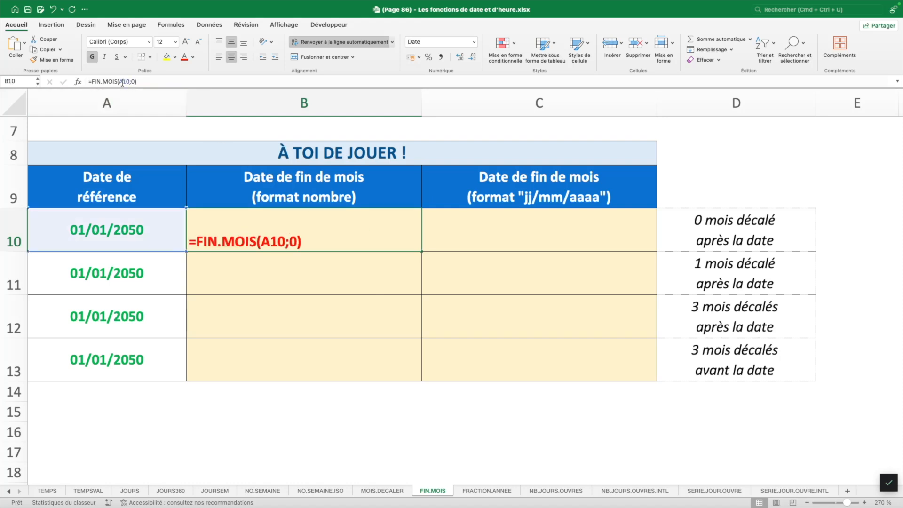
{"action": "key", "text": "F4"}
{"action": "key", "text": "F4"}
{"action": "key", "text": "F4"}
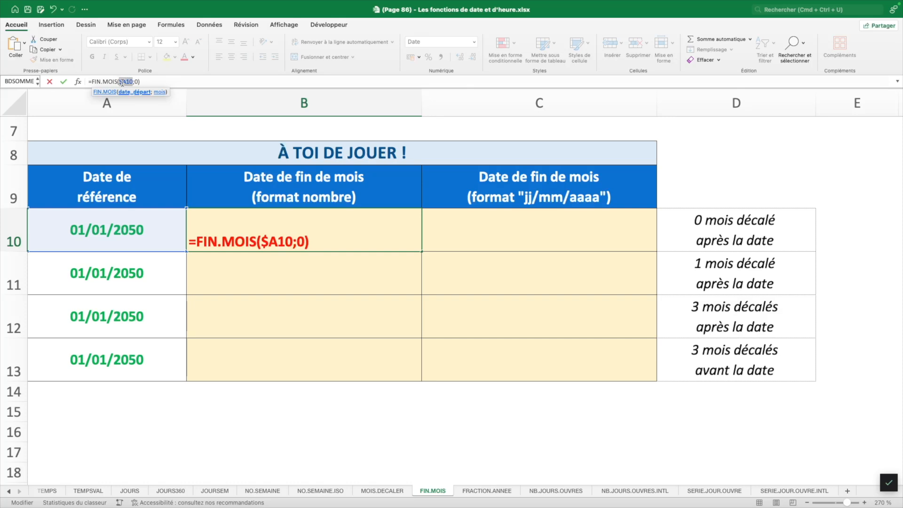
{"action": "key", "text": "ctrl+Return"}
Format B10 as Nombre without decimals and fill its formula down through B13.
{"action": "left_click", "coordinate": [474, 42]}
{"action": "left_click", "coordinate": [462, 81]}
{"action": "left_click", "coordinate": [473, 57]}
{"action": "left_click", "coordinate": [473, 57]}
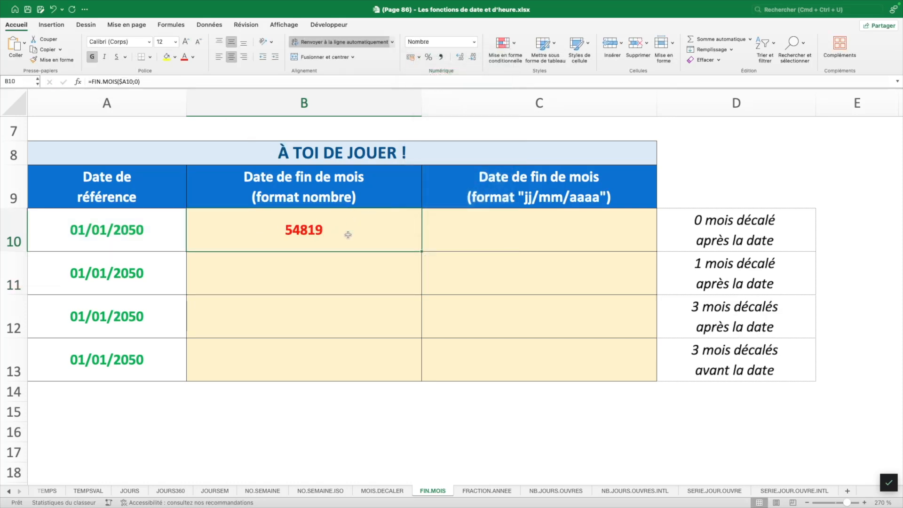
{"action": "left_click_drag", "start_coordinate": [421, 251], "coordinate": [414, 369]}
Set the month offset in cell B11's formula to 1, giving =FIN.MOIS($A11;1).
{"action": "left_click", "coordinate": [344, 274]}
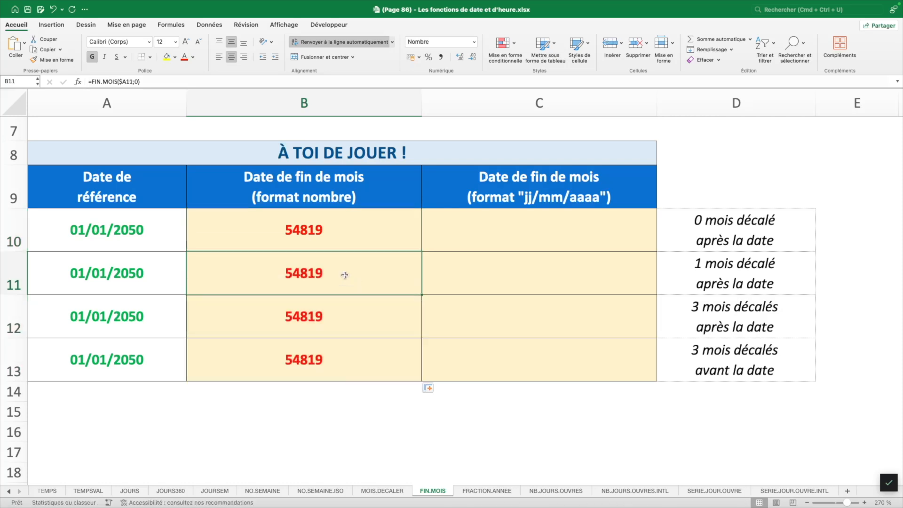
{"action": "left_click", "coordinate": [136, 82]}
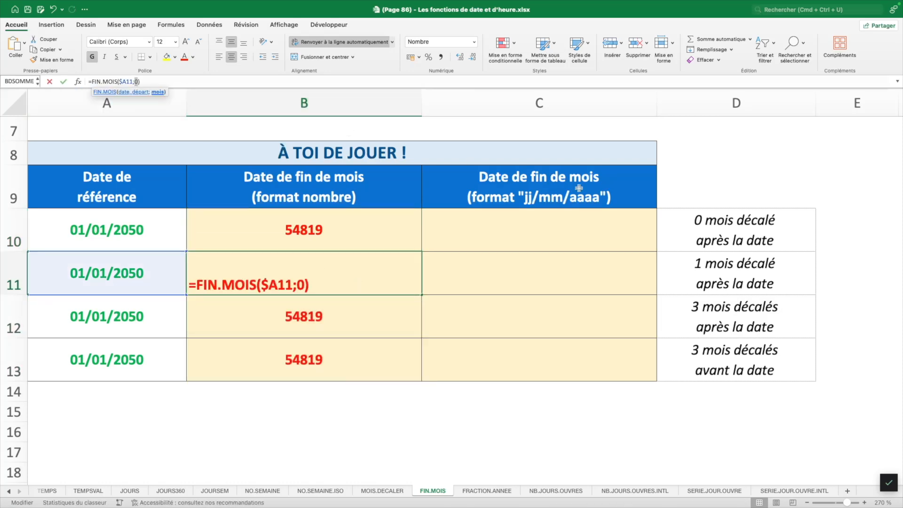
{"action": "type", "text": "1"}
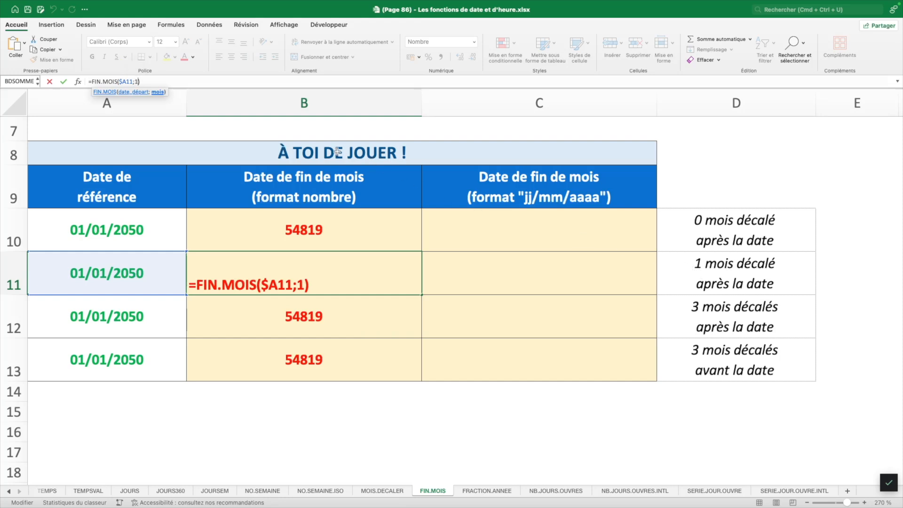
{"action": "key", "text": "Return"}
Set the FIN.MOIS month offset to 3 in cell B12 and to -3 in cell B13.
{"action": "left_click", "coordinate": [136, 81]}
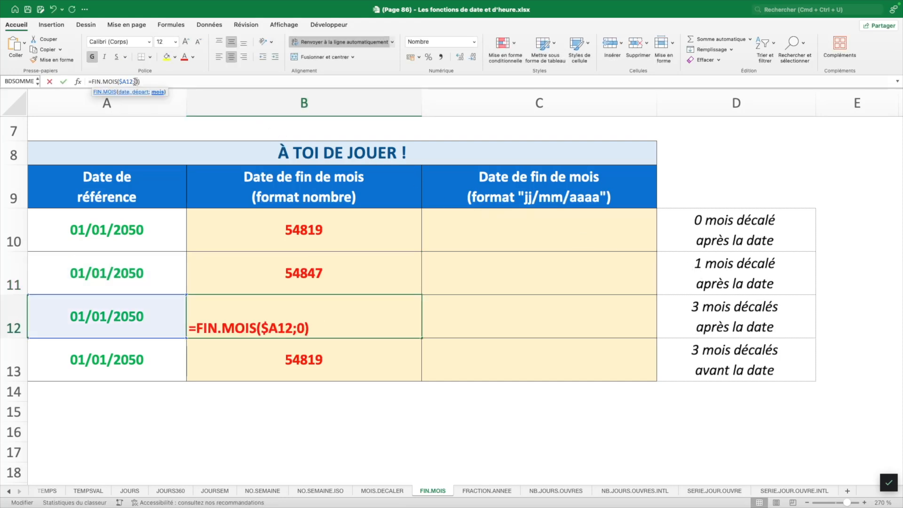
{"action": "type", "text": "3"}
{"action": "key", "text": "Return"}
{"action": "left_click", "coordinate": [135, 81]}
{"action": "type", "text": "-3"}
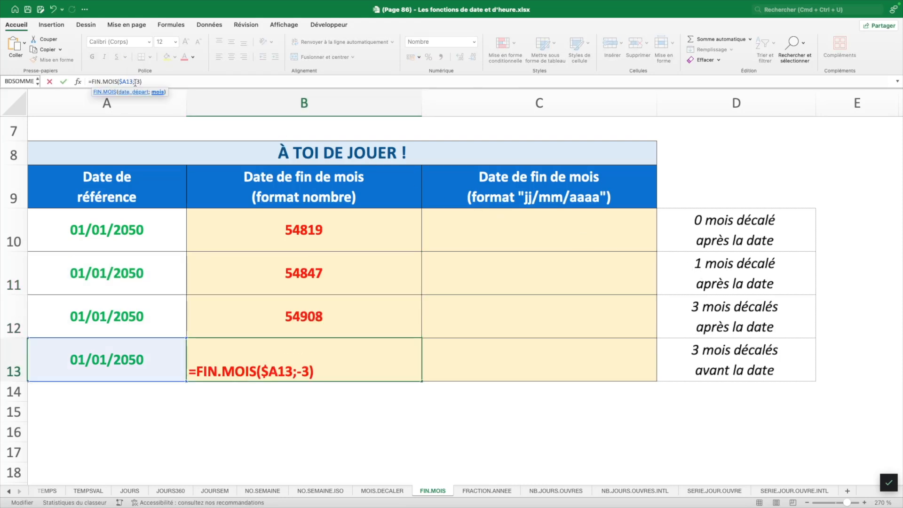
{"action": "key", "text": "Return"}
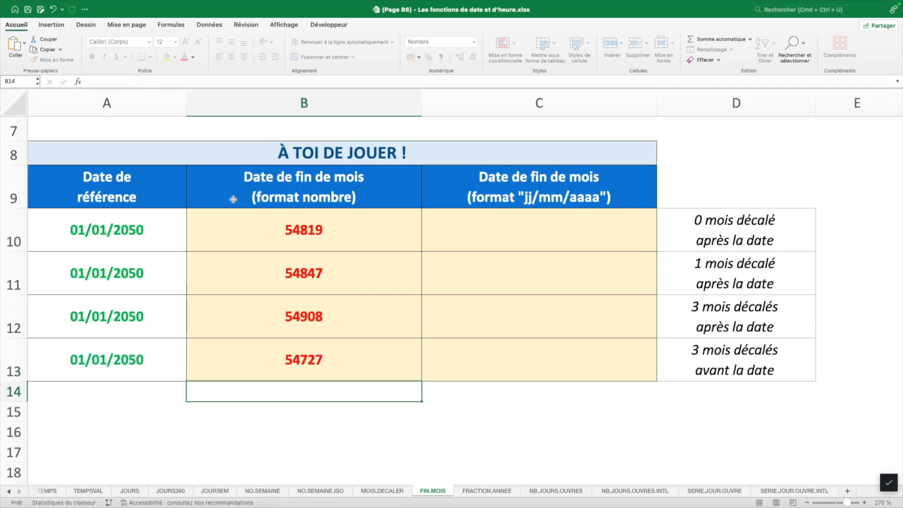
Fill the formulas of B10:B13 across into C10:C13 and format the copied cells as short dates (Date courte).
{"action": "left_click_drag", "start_coordinate": [225, 226], "coordinate": [350, 351]}
{"action": "left_click_drag", "start_coordinate": [420, 381], "coordinate": [617, 333]}
{"action": "left_click_drag", "start_coordinate": [582, 236], "coordinate": [593, 353]}
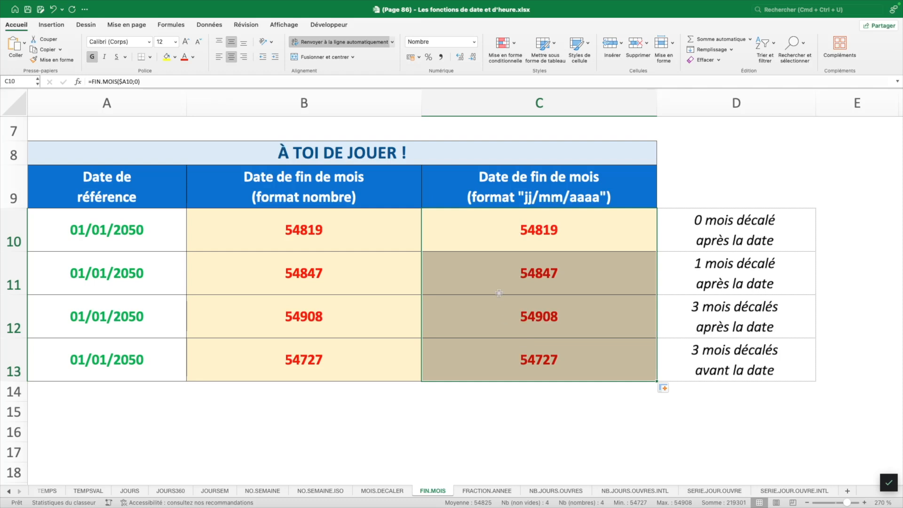
{"action": "left_click", "coordinate": [475, 42]}
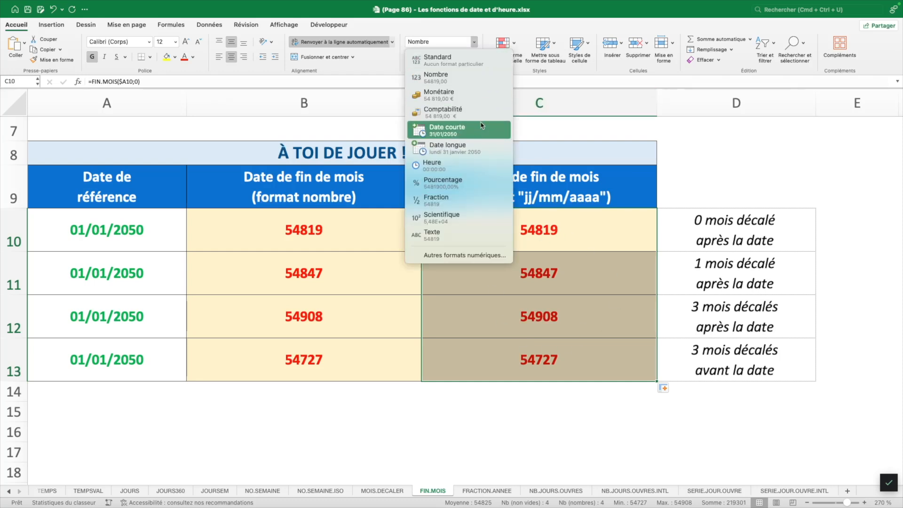
{"action": "left_click", "coordinate": [480, 137]}
Review the formulas in C10 through C13 one by one, inspecting the month argument of the last one without changing it.
{"action": "left_click", "coordinate": [608, 240]}
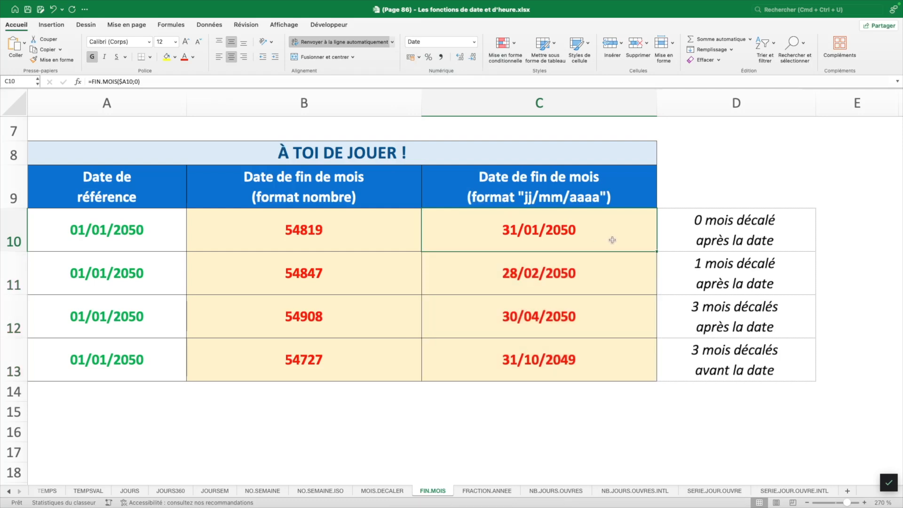
{"action": "left_click", "coordinate": [588, 281]}
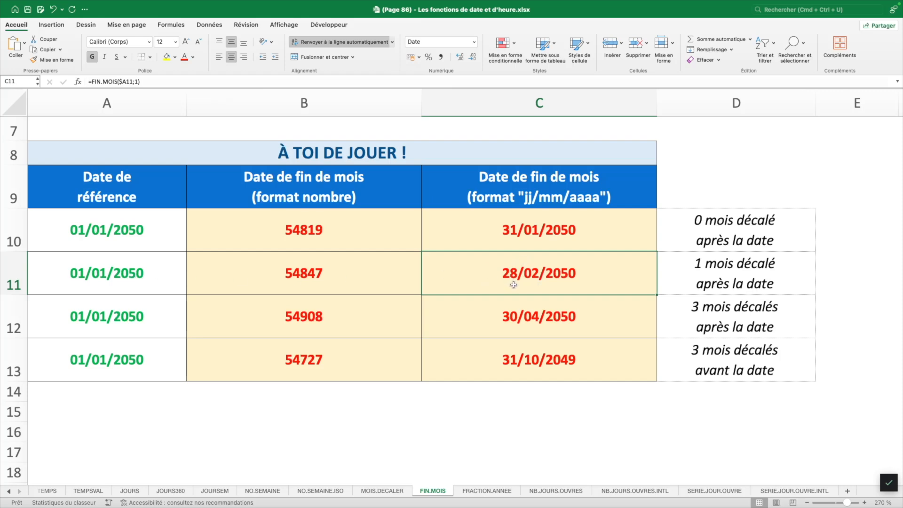
{"action": "left_click", "coordinate": [500, 319]}
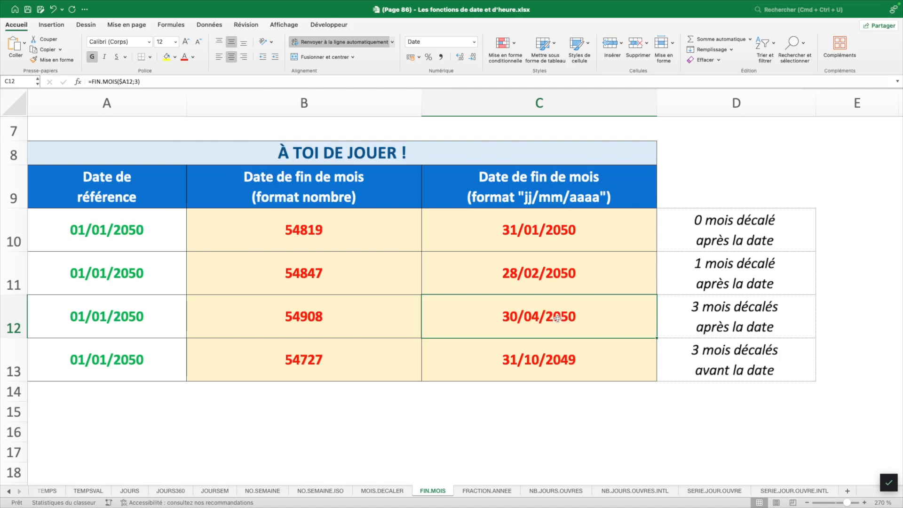
{"action": "left_click", "coordinate": [510, 359]}
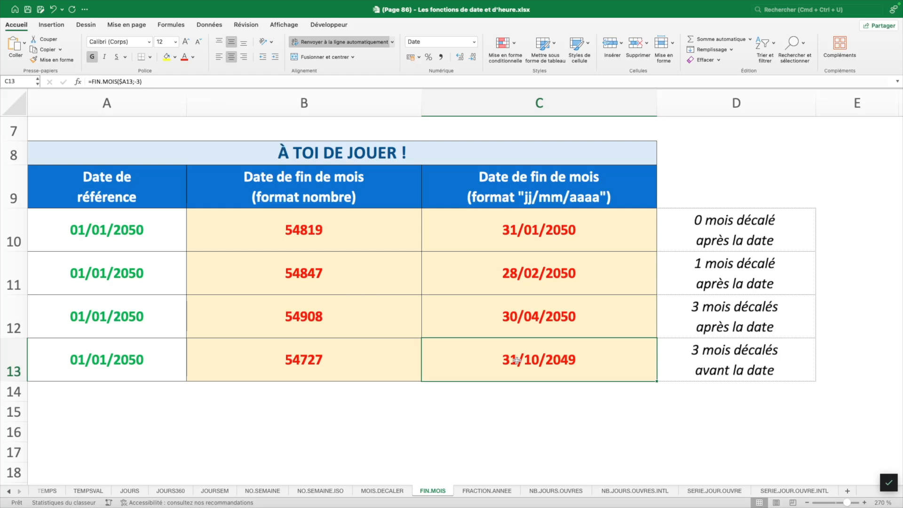
{"action": "double_click", "coordinate": [468, 361]}
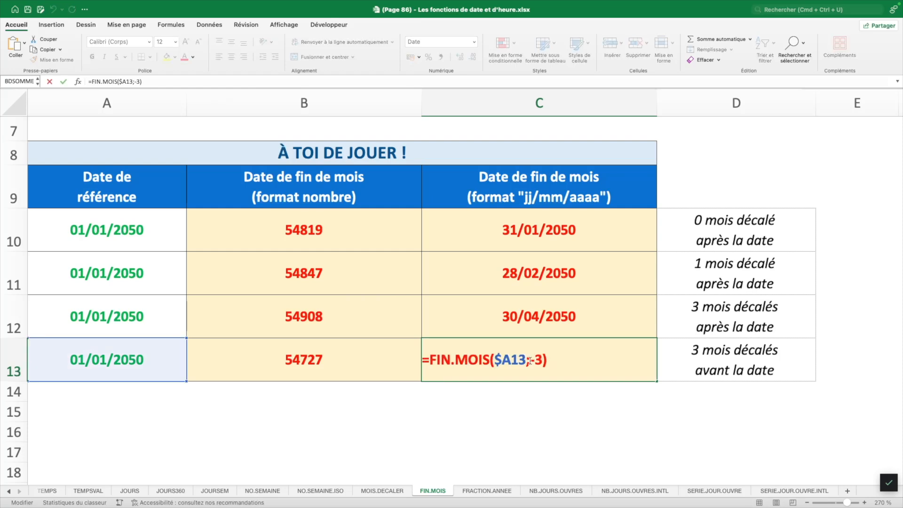
{"action": "double_click", "coordinate": [531, 361]}
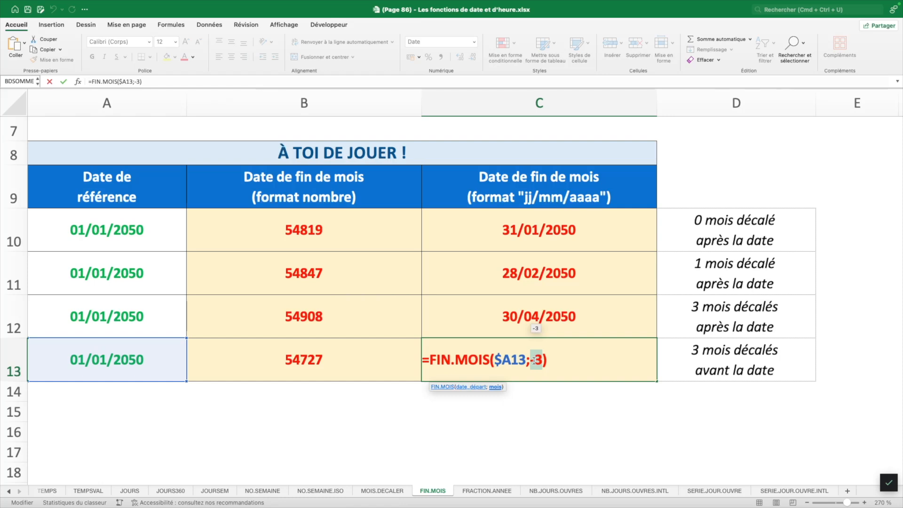
{"action": "key", "text": "Escape"}
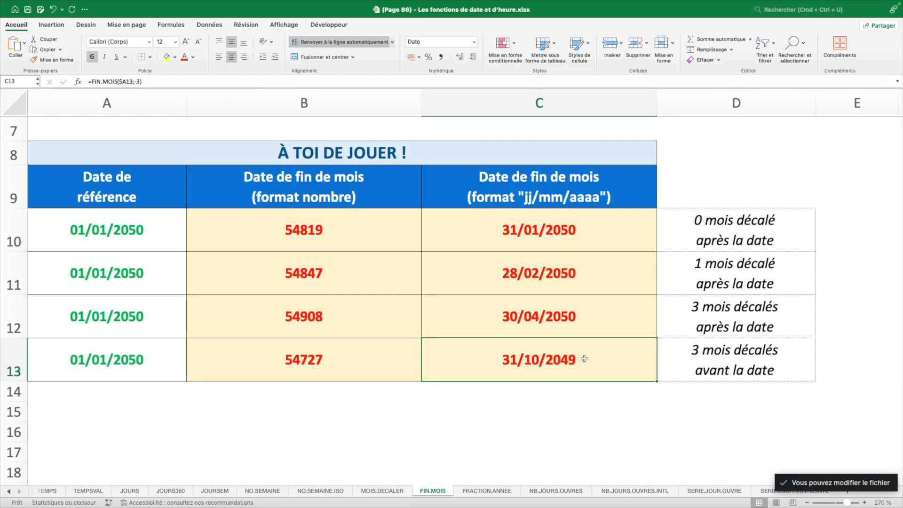